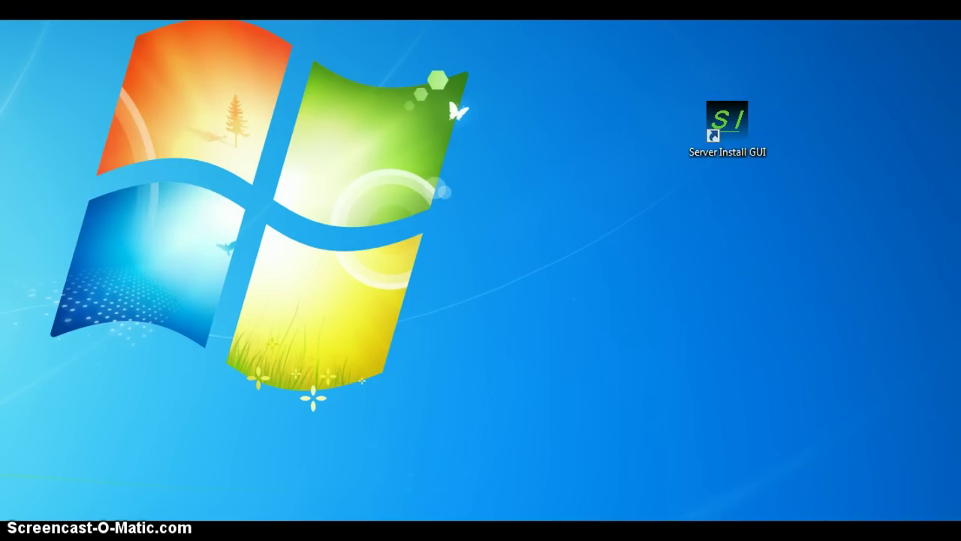
# Launch the Server Install GUI from its desktop shortcut and move its window slightly higher on the desktop.
pyautogui.doubleClick(732, 159)
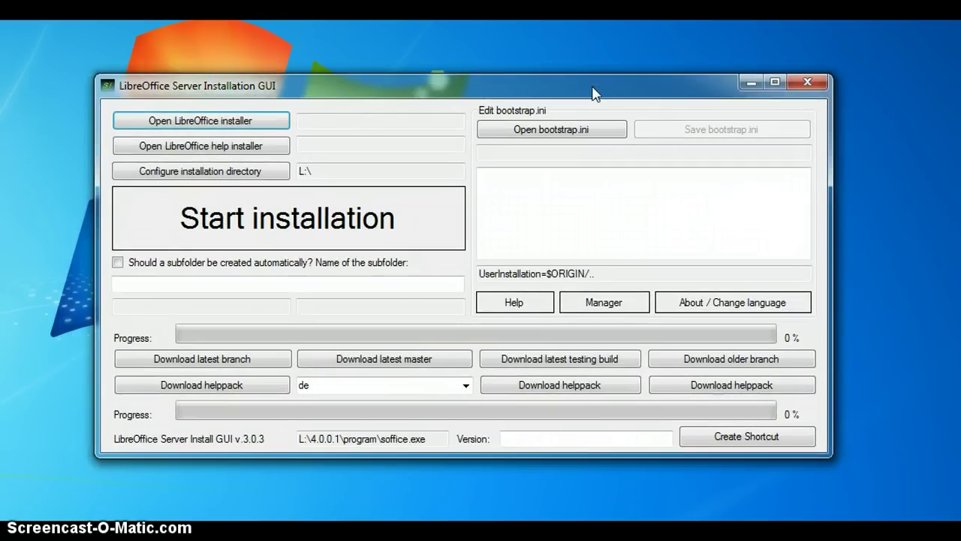
pyautogui.moveTo(591, 91); pyautogui.dragTo(585, 73)
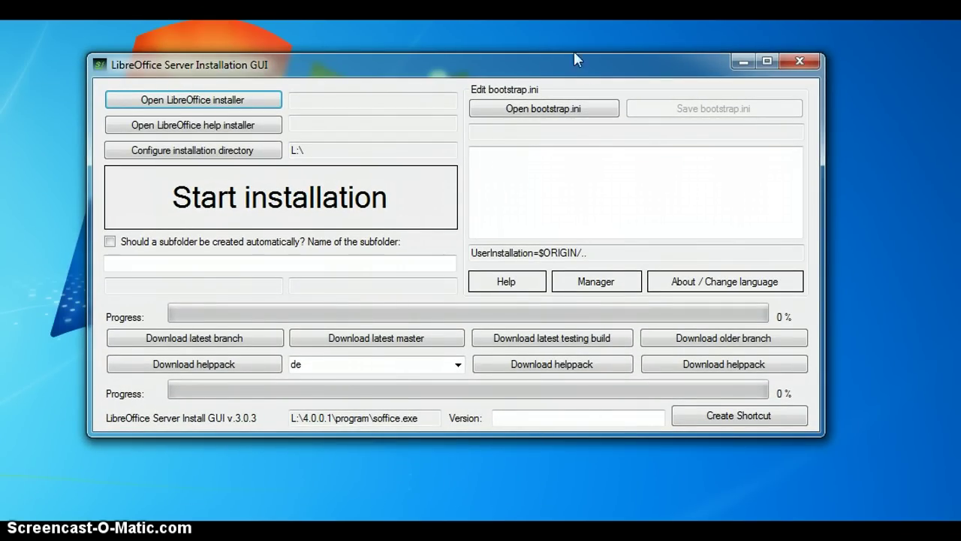
# Look at the file selection dialogs for the LibreOffice installer and the help installer without choosing a file.
pyautogui.click(269, 100)
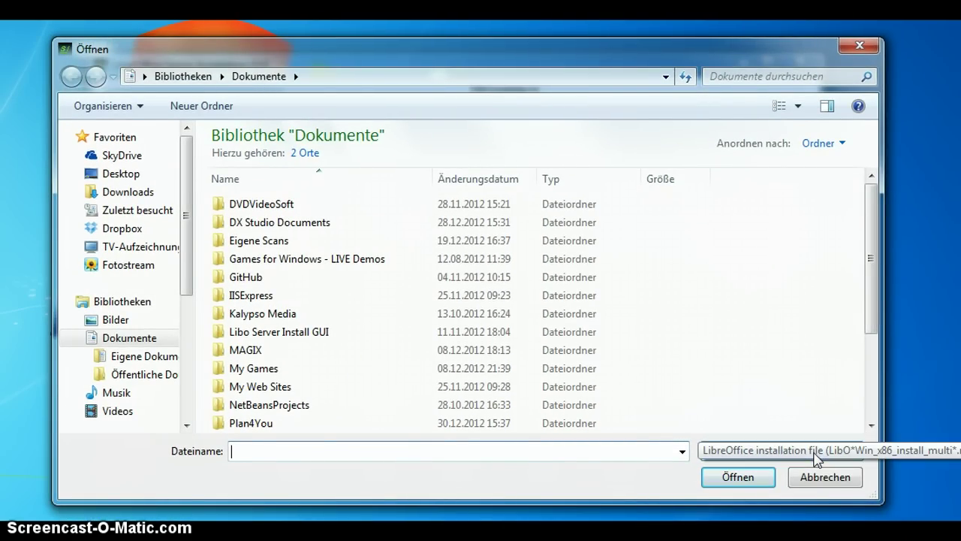
pyautogui.click(860, 46)
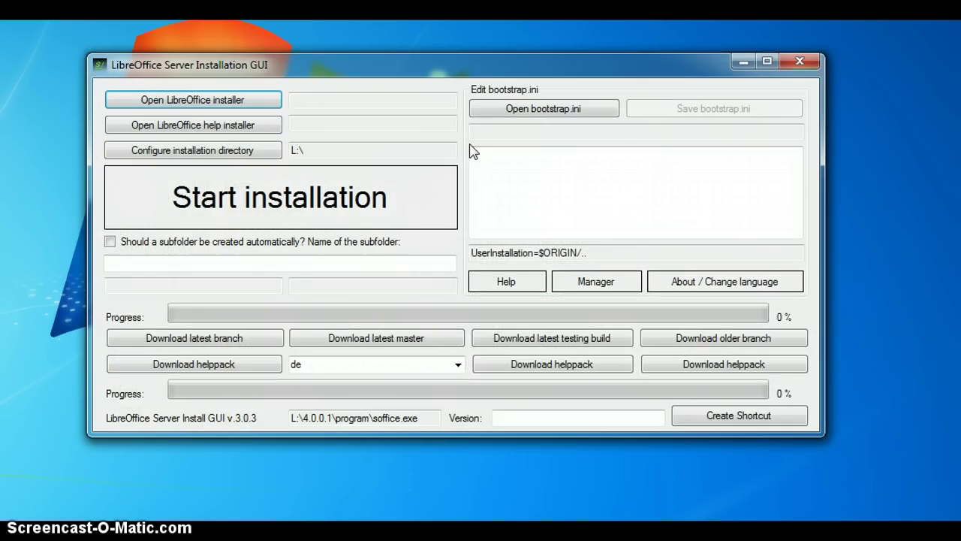
pyautogui.click(217, 131)
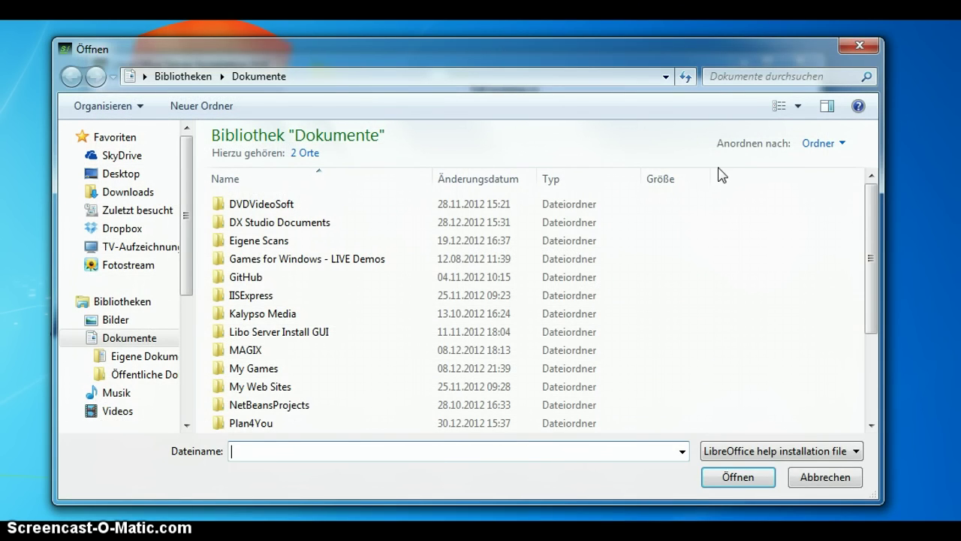
pyautogui.click(866, 47)
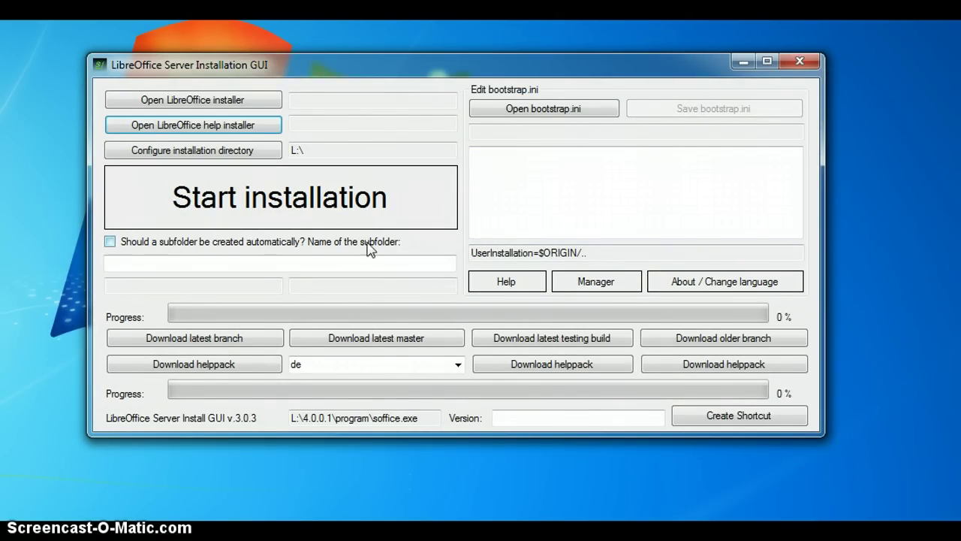
# Set the installation directory to the LibreOffice (L:) drive.
pyautogui.click(224, 151)
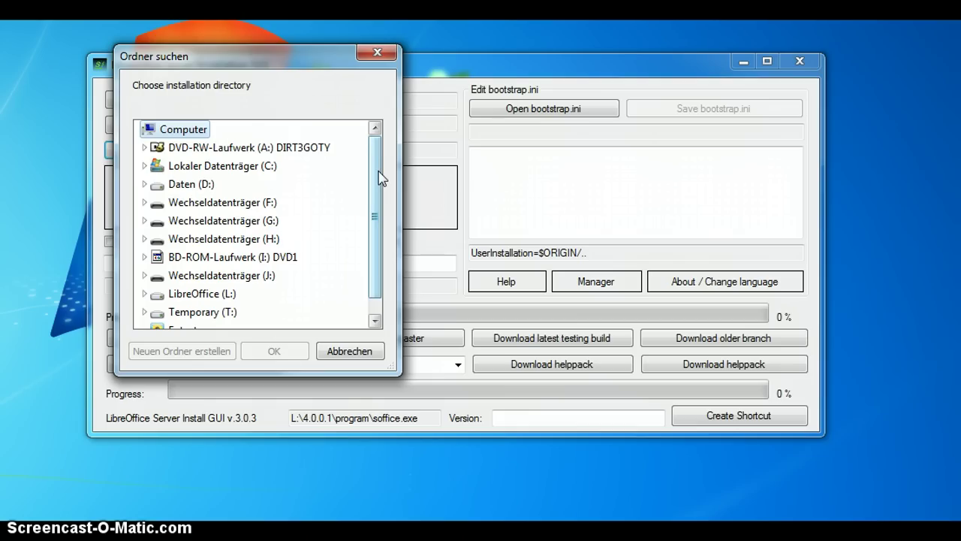
pyautogui.moveTo(293, 50); pyautogui.dragTo(472, 104)
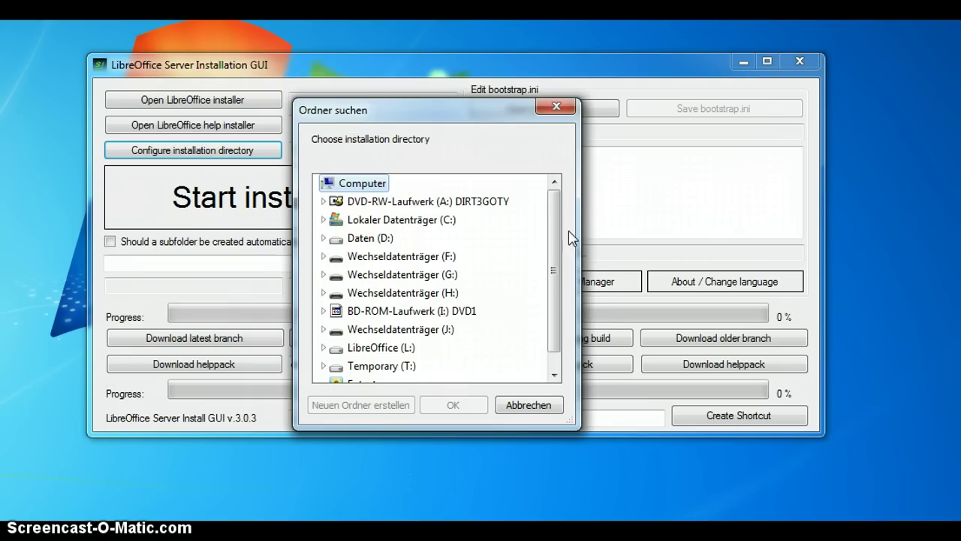
pyautogui.moveTo(556, 229); pyautogui.dragTo(556, 276)
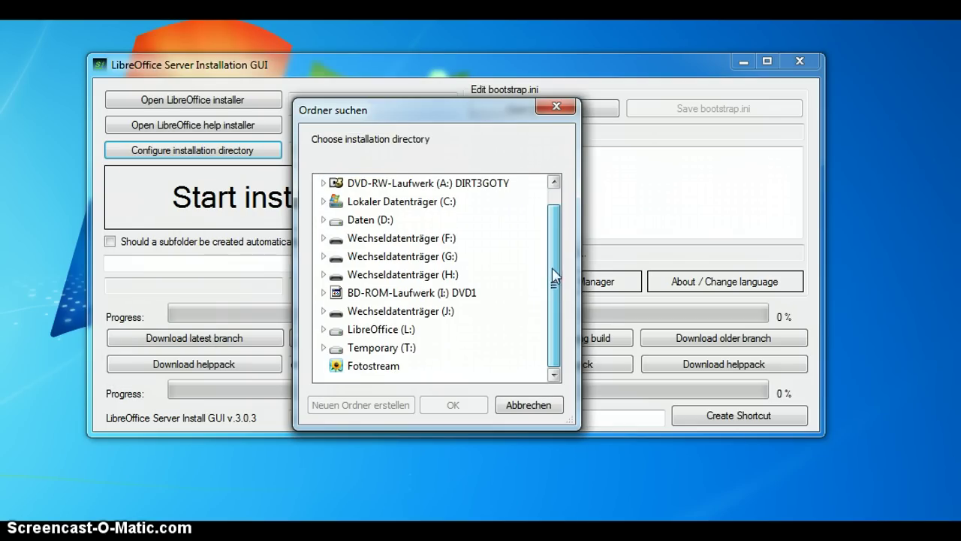
pyautogui.click(375, 330)
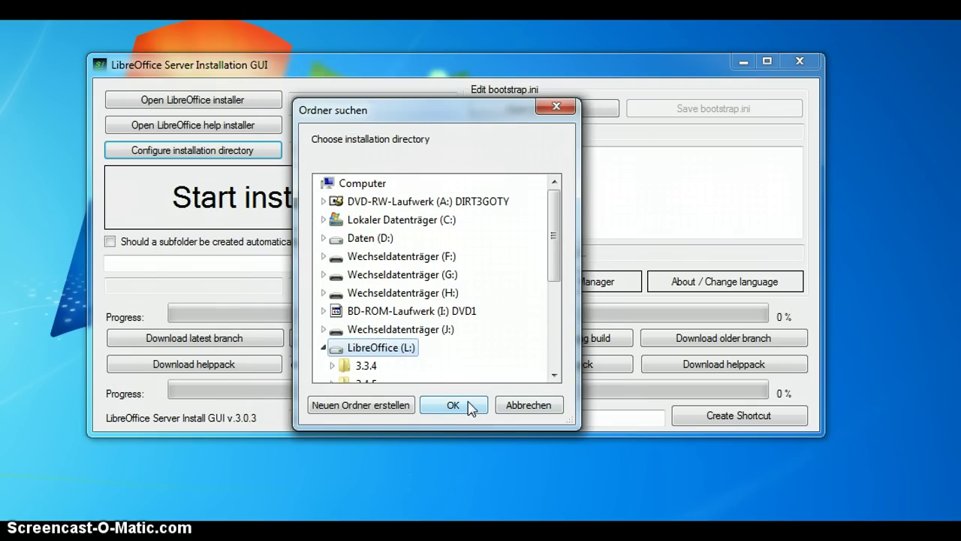
pyautogui.click(455, 406)
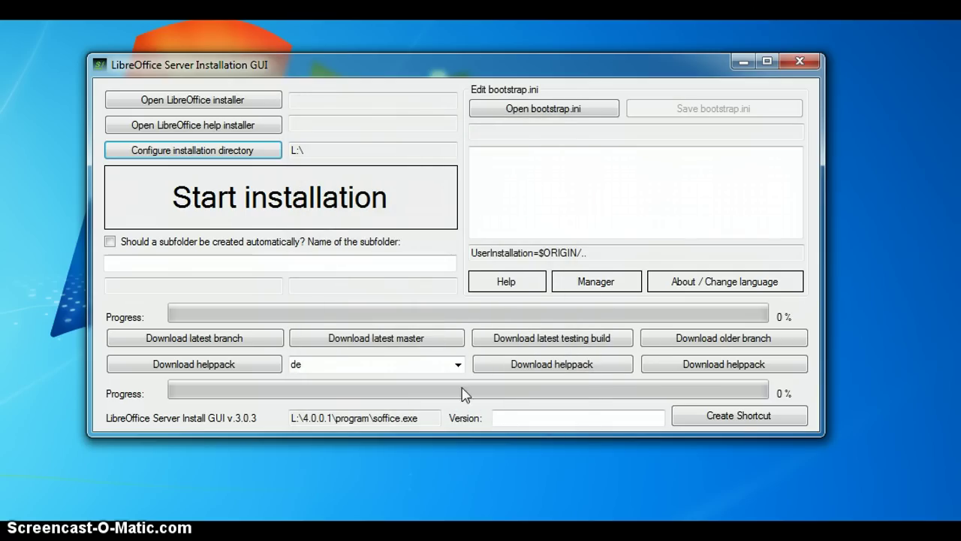
# Enable automatic subfolder creation and download the latest LibreOffice testing build.
pyautogui.click(208, 244)
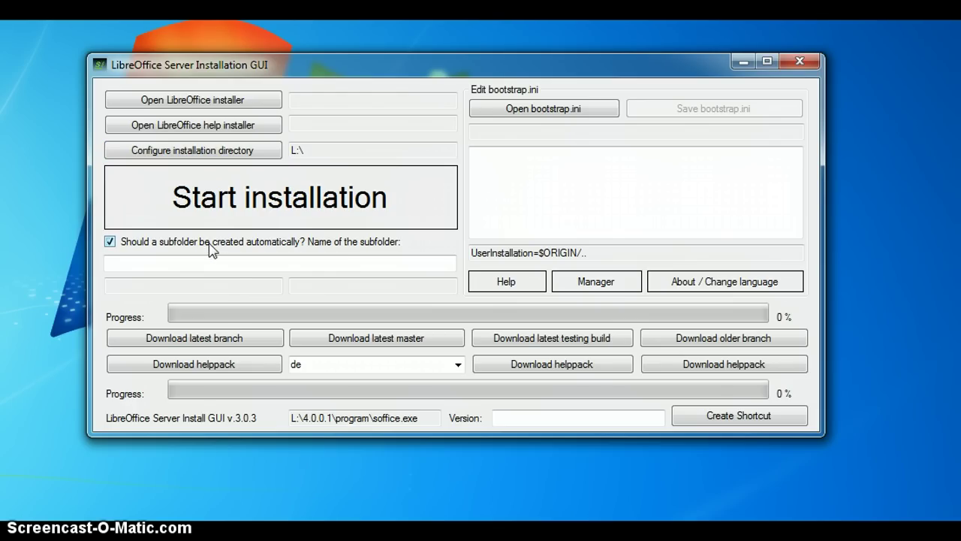
pyautogui.click(564, 342)
pyautogui.click(344, 254)
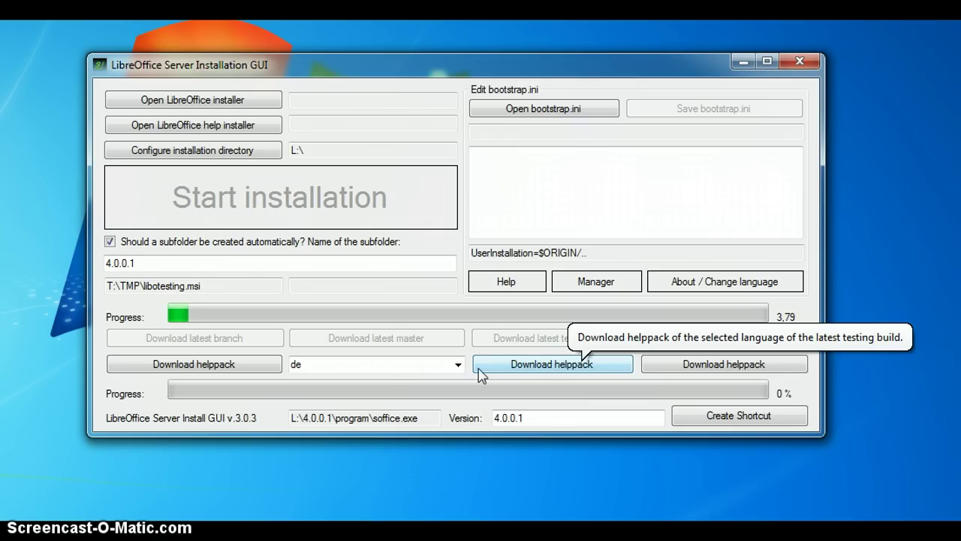
# Download the helppack of the latest testing build in the language de.
pyautogui.doubleClick(362, 364)
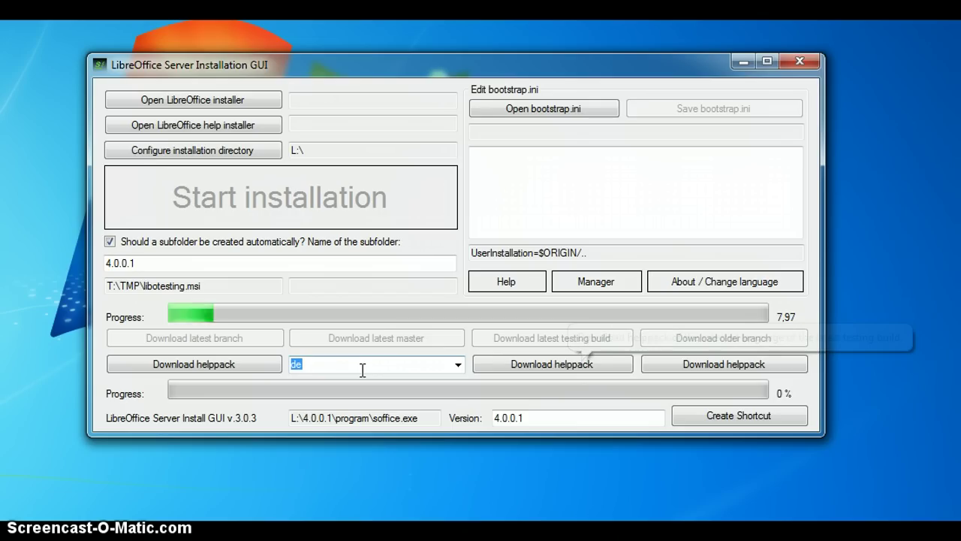
pyautogui.click(570, 365)
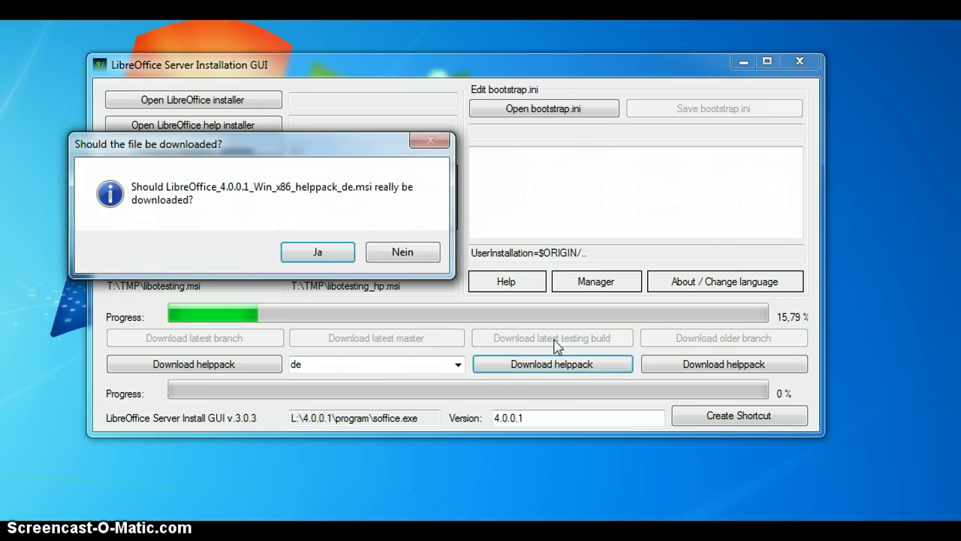
pyautogui.click(316, 253)
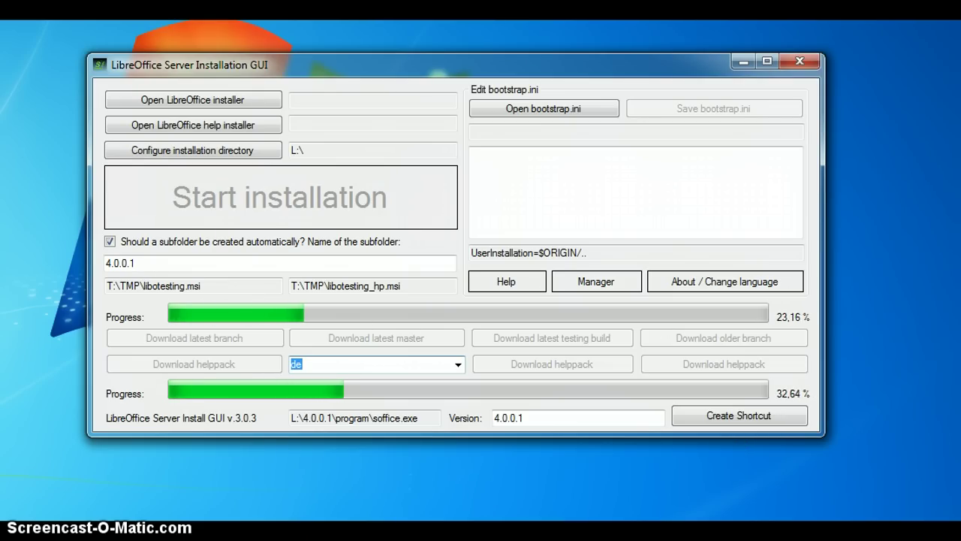
# Skim the tool's help documentation, including the system requirements, installation and usage sections, and close it.
pyautogui.click(506, 283)
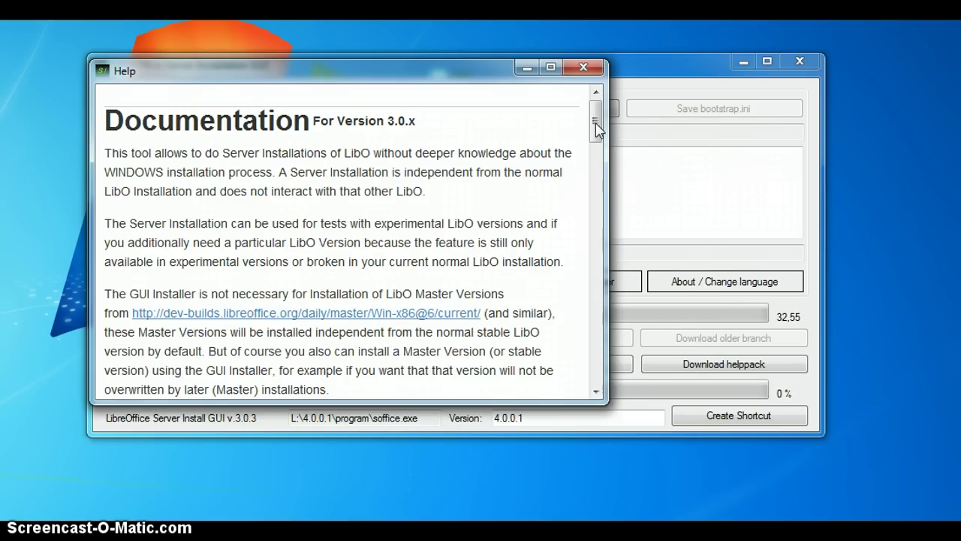
pyautogui.moveTo(595, 128); pyautogui.dragTo(600, 268)
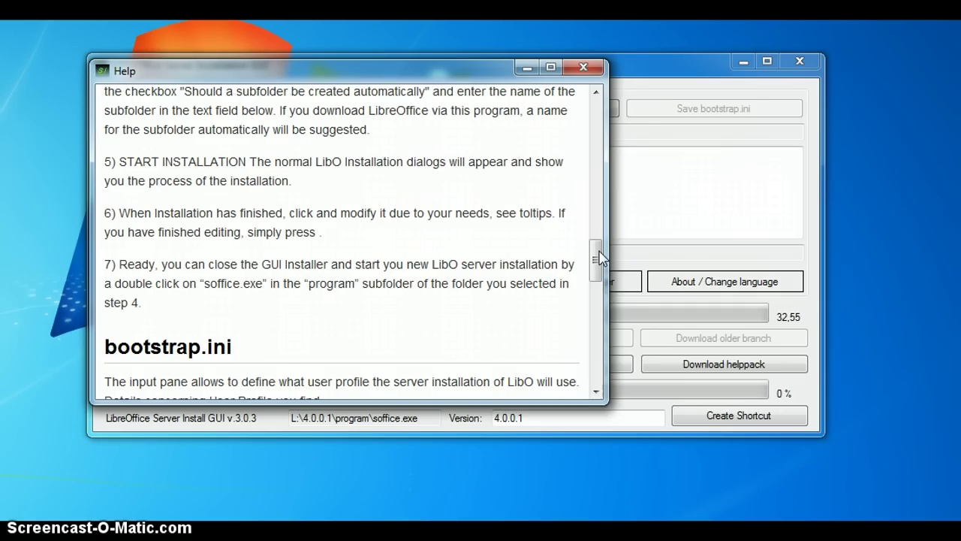
pyautogui.click(601, 166)
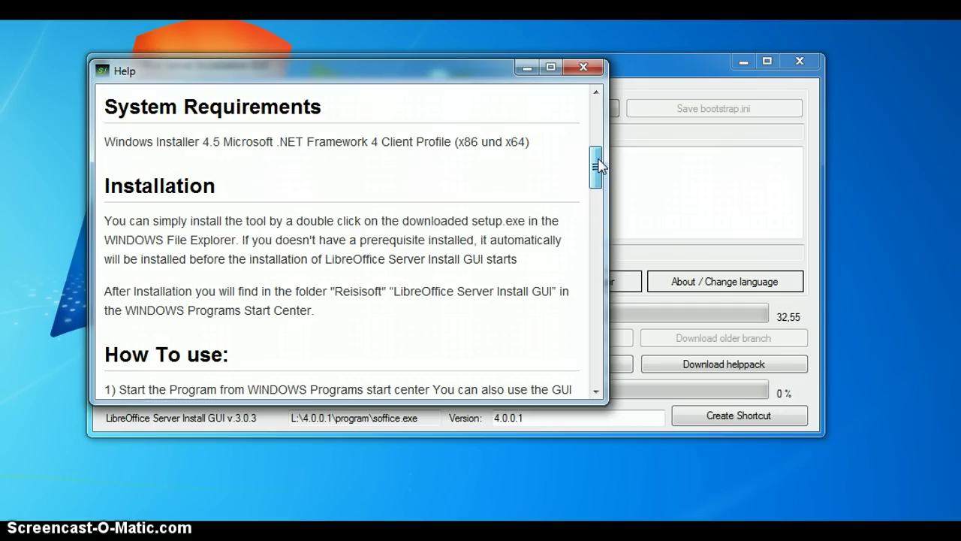
pyautogui.click(590, 69)
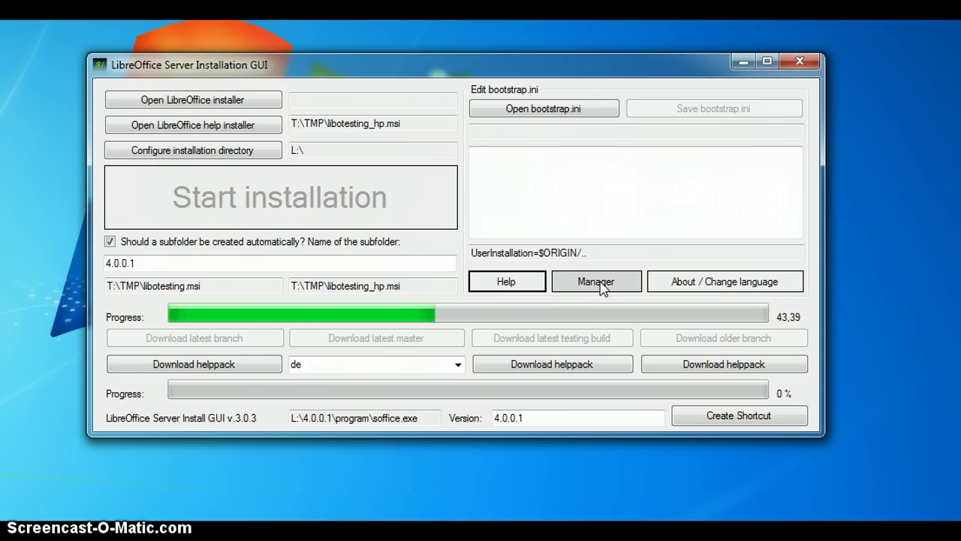
# Delete both L:\4.0.0.1 entries from the Manager's installation list and close the Manager.
pyautogui.click(601, 288)
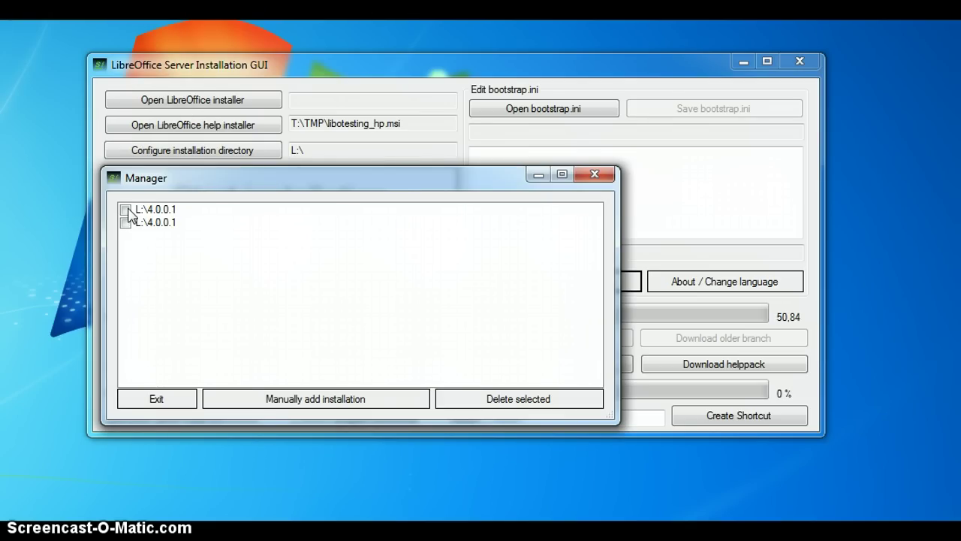
pyautogui.click(128, 209)
pyautogui.click(125, 225)
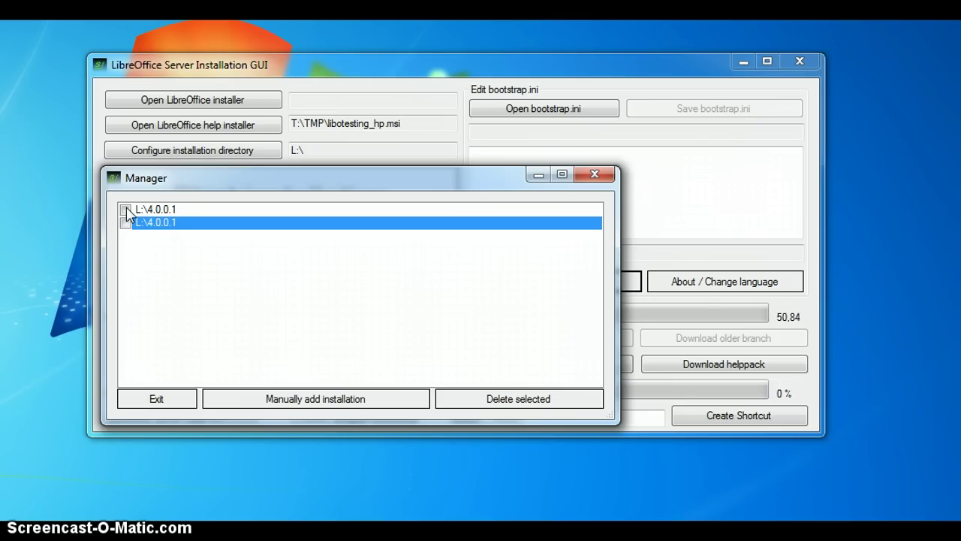
pyautogui.click(126, 208)
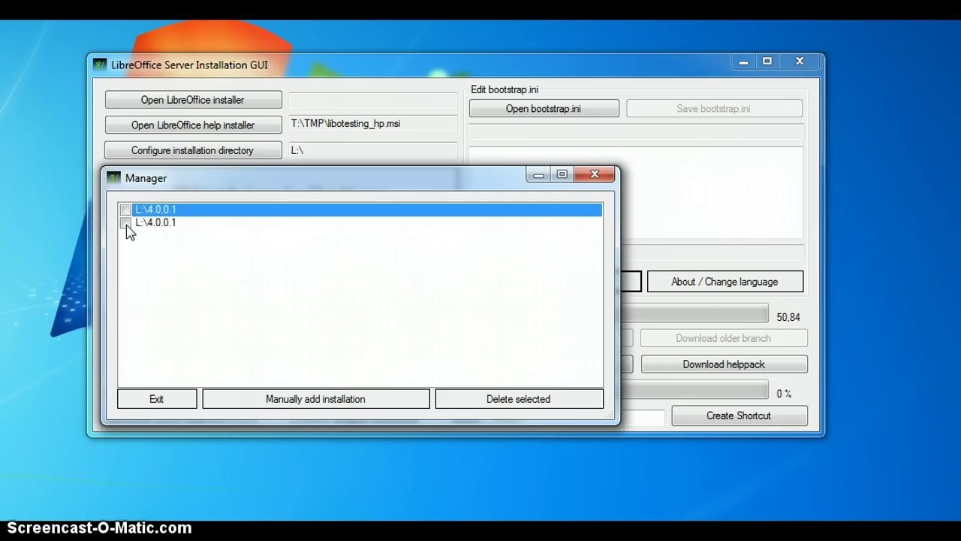
pyautogui.click(126, 224)
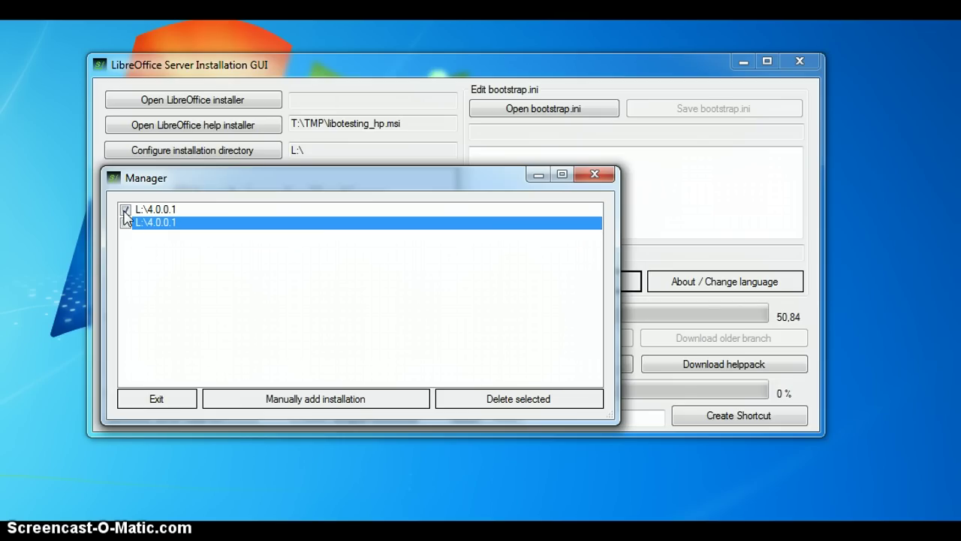
pyautogui.click(125, 210)
pyautogui.click(125, 212)
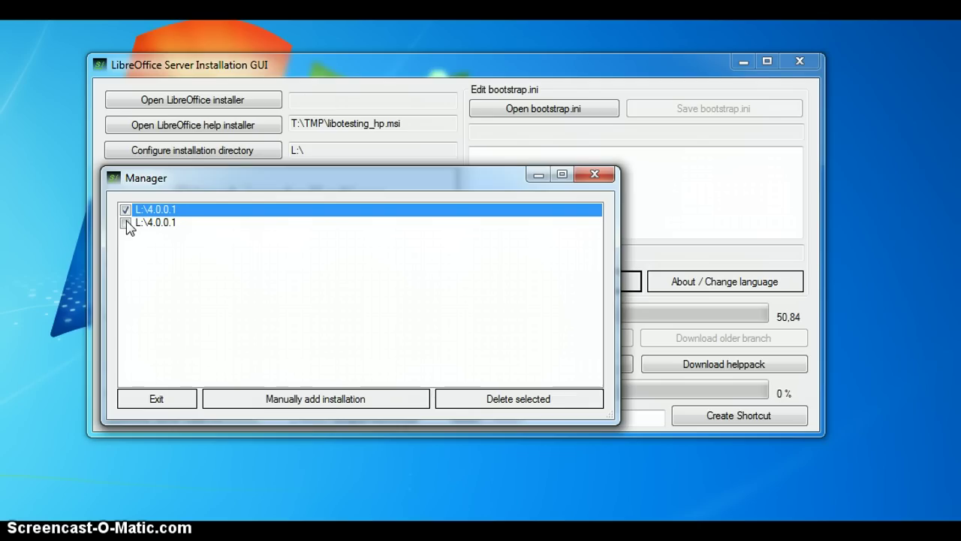
pyautogui.click(126, 223)
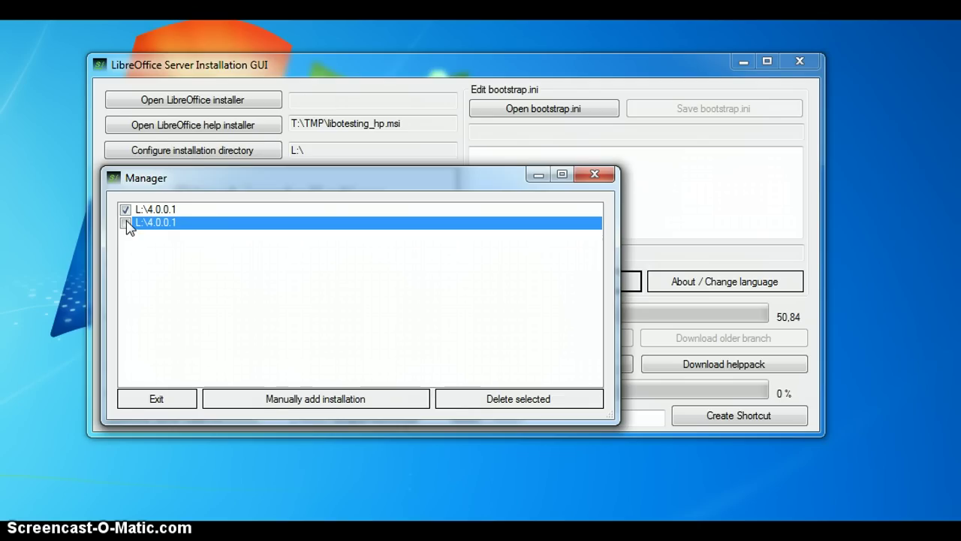
pyautogui.click(126, 224)
pyautogui.click(504, 399)
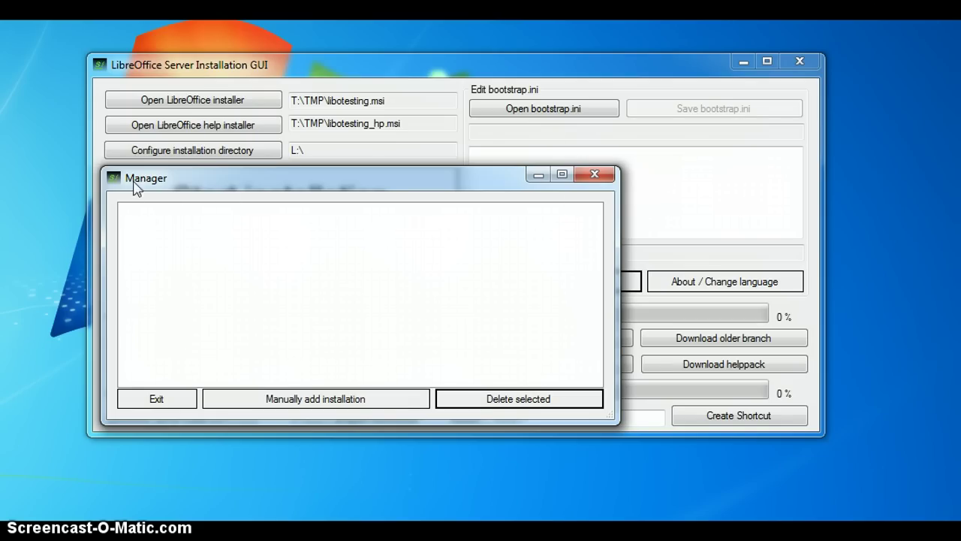
pyautogui.click(593, 175)
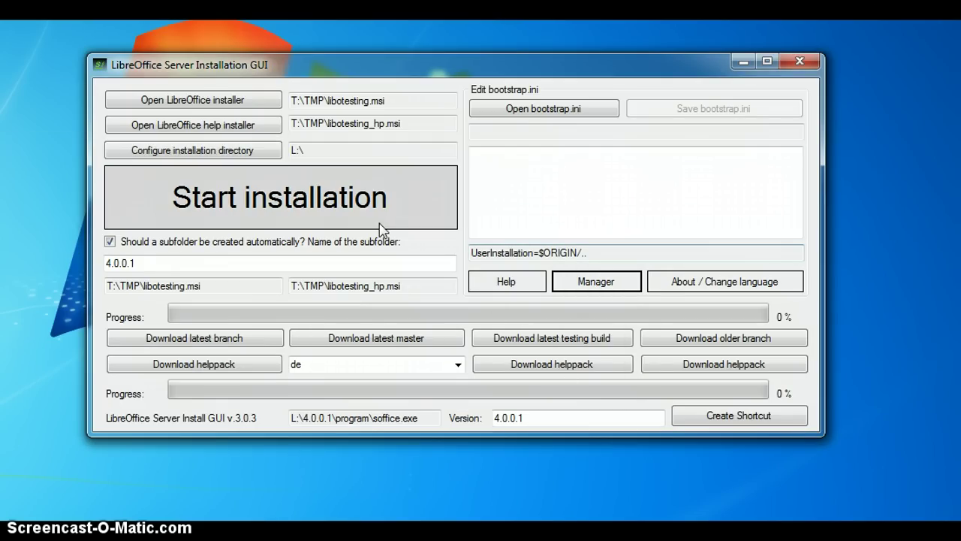
# Check the installer path, the help installer path and the subfolder name set for the installation.
pyautogui.moveTo(377, 100); pyautogui.dragTo(257, 88)
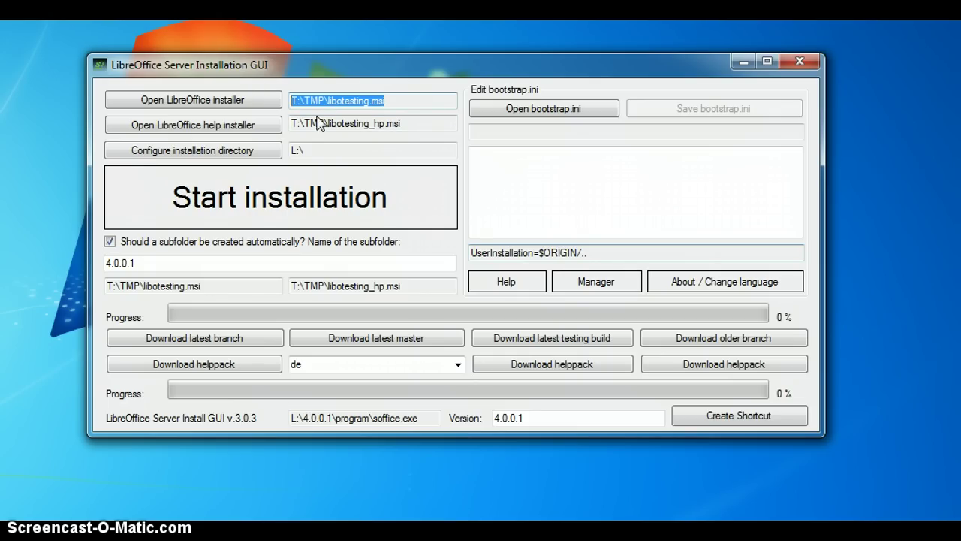
pyautogui.moveTo(423, 122); pyautogui.dragTo(291, 123)
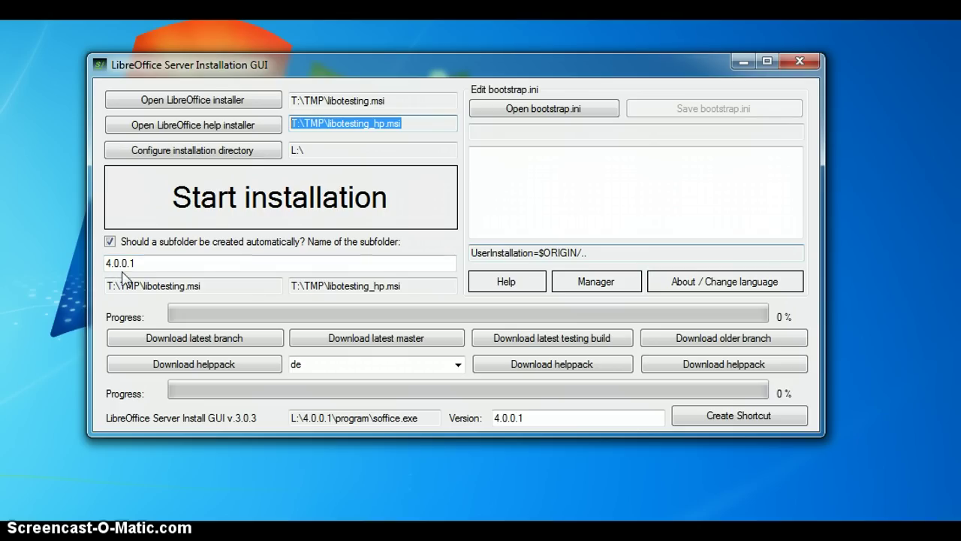
pyautogui.click(162, 262)
pyautogui.hotkey('ctrl', 'a')
pyautogui.click(227, 263)
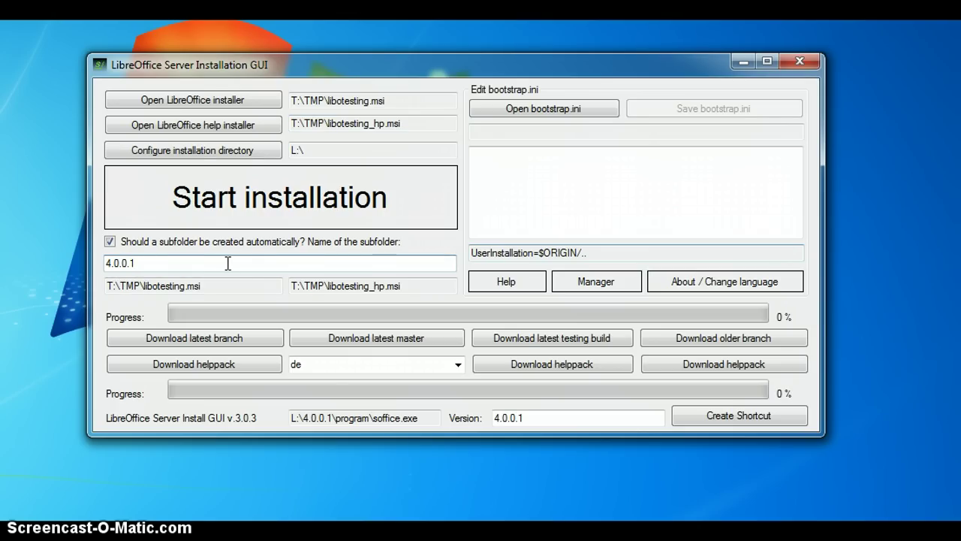
# Install the downloaded LibreOffice testing build together with its helppack.
pyautogui.click(286, 213)
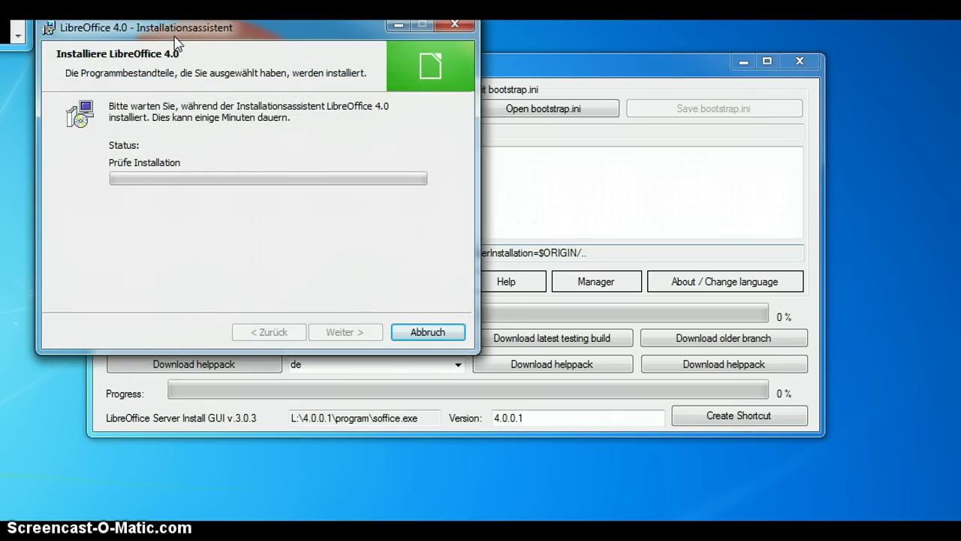
pyautogui.moveTo(178, 37); pyautogui.dragTo(204, 92)
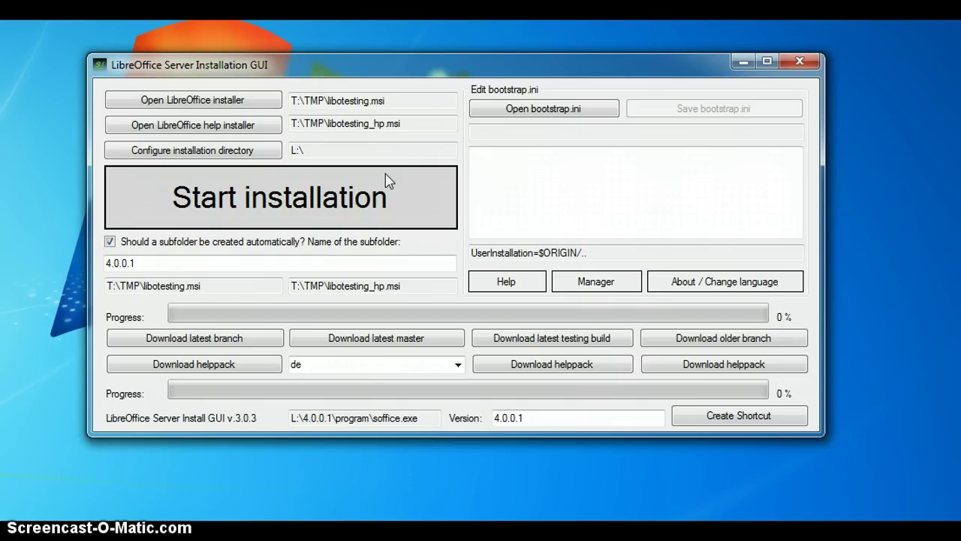
# Replace the UserInstallation line in L:\4.0.0.1\program\bootstrap.ini with UserInstallation=$ORIGIN/.. and save the file.
pyautogui.click(590, 112)
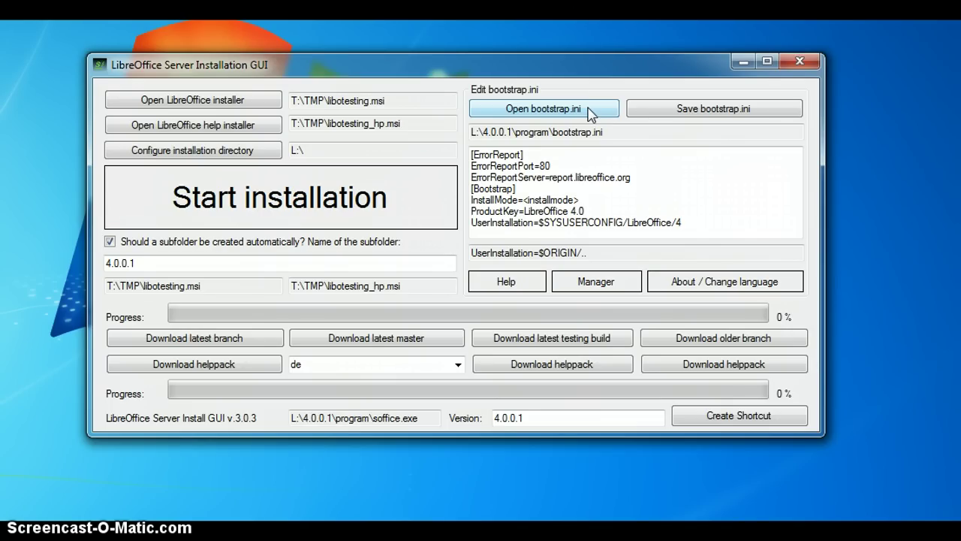
pyautogui.moveTo(613, 255); pyautogui.dragTo(418, 235)
pyautogui.hotkey('ctrl', 'c')
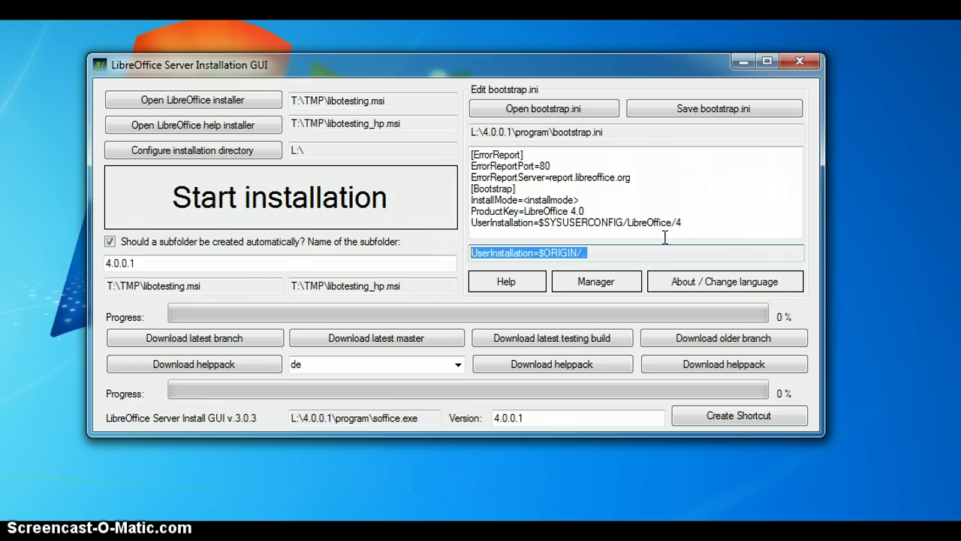
pyautogui.moveTo(683, 223); pyautogui.dragTo(471, 211)
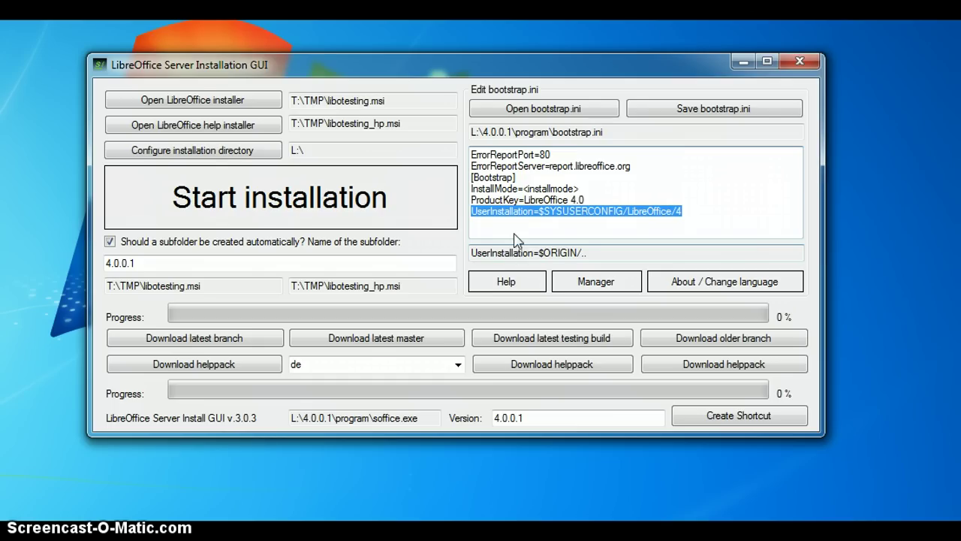
pyautogui.hotkey('ctrl', 'v')
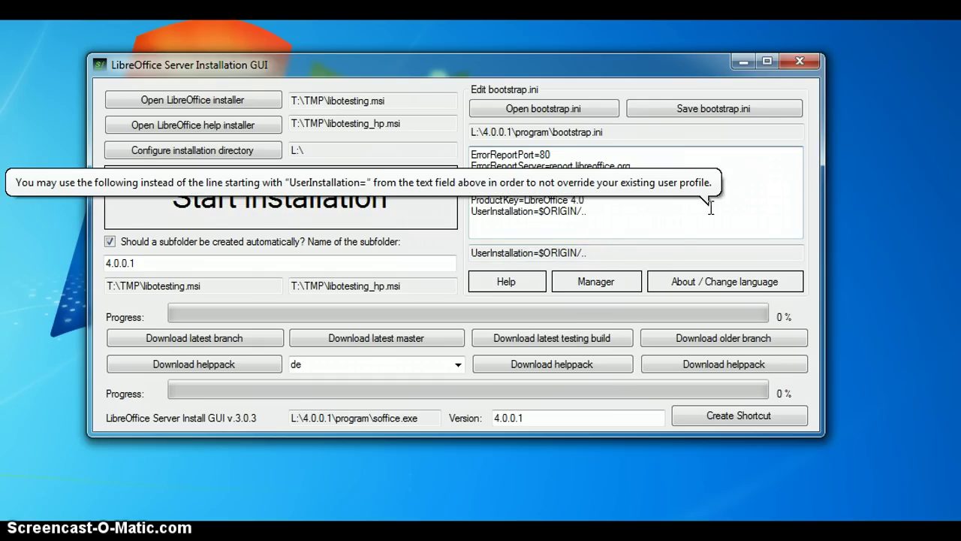
pyautogui.click(750, 115)
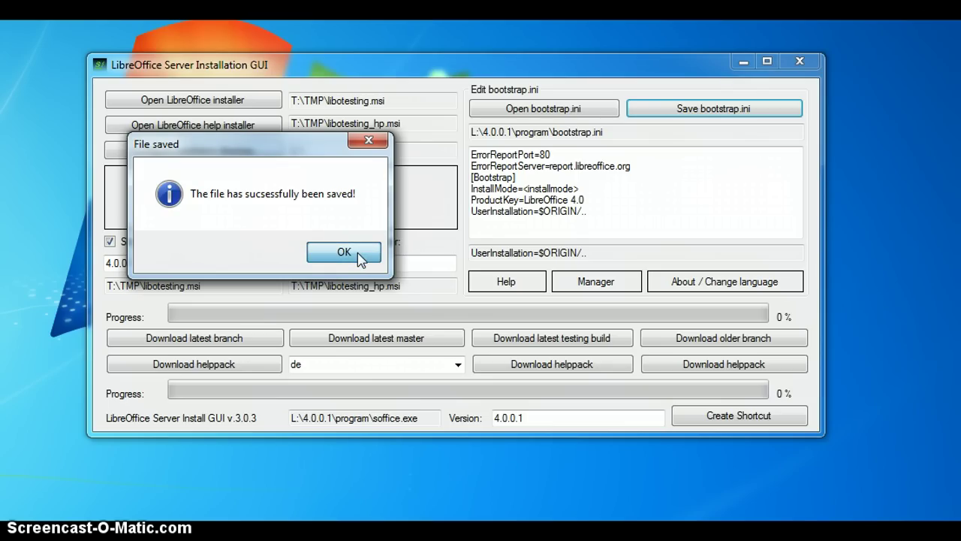
pyautogui.click(357, 253)
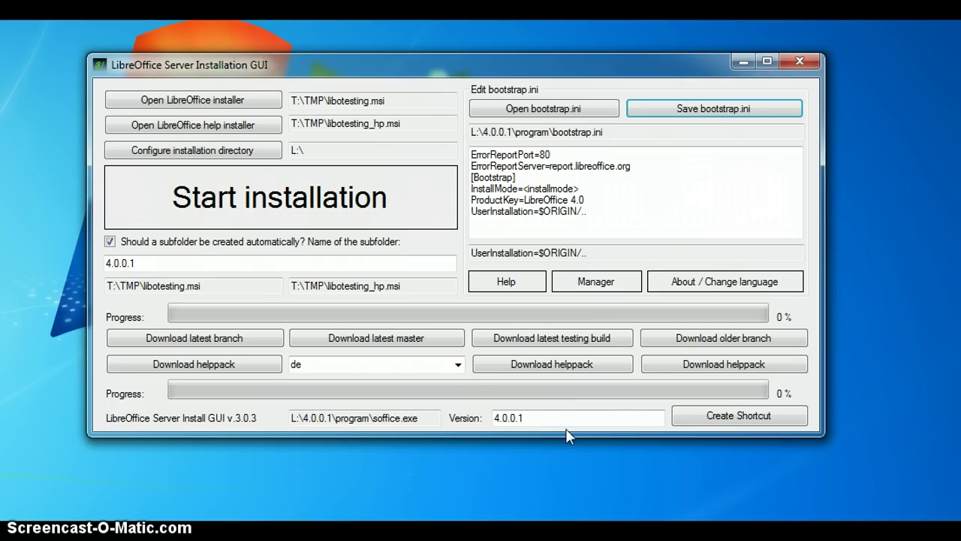
# Create a desktop shortcut for the parallel LibreOffice 4.0.0.1 installation and move it to a free area of the desktop below the tool's window.
pyautogui.click(753, 423)
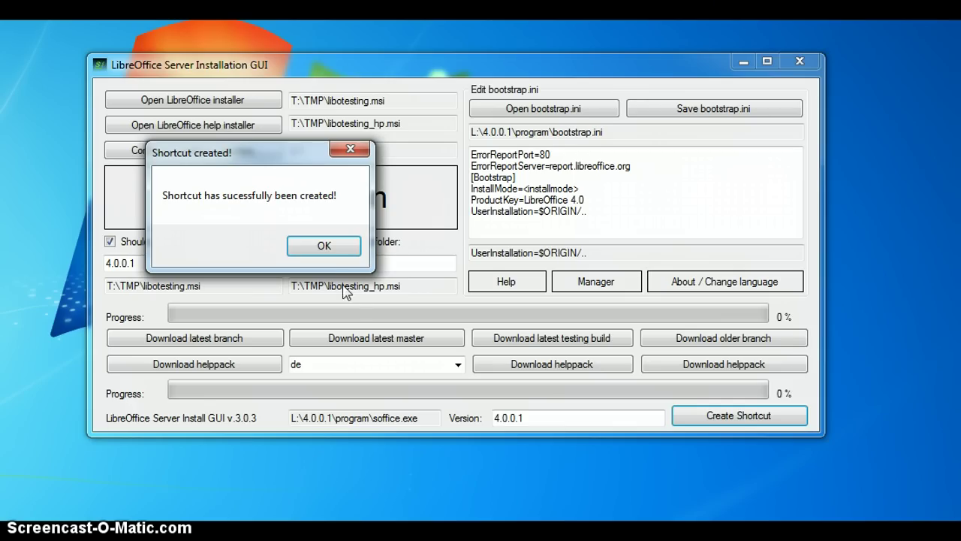
pyautogui.click(323, 246)
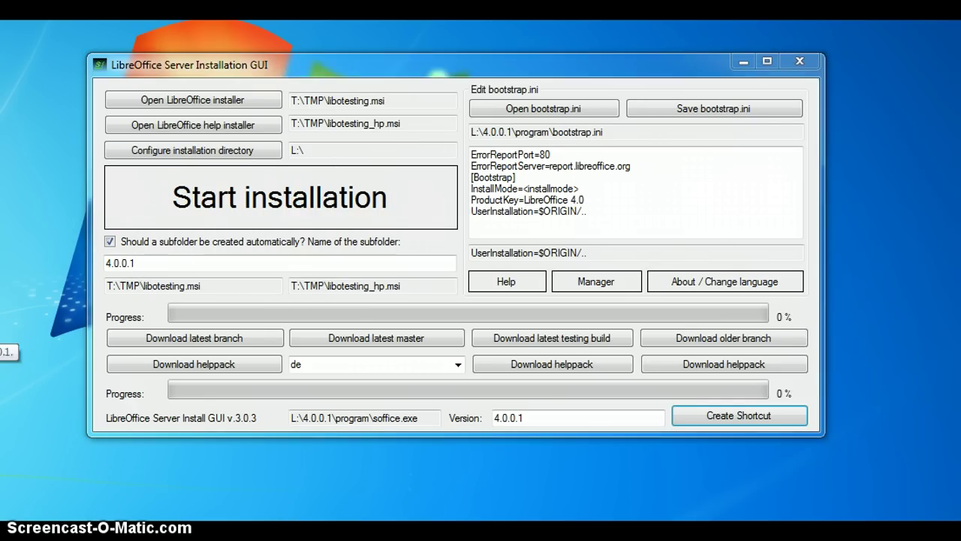
pyautogui.moveTo(879, 302); pyautogui.dragTo(865, 465)
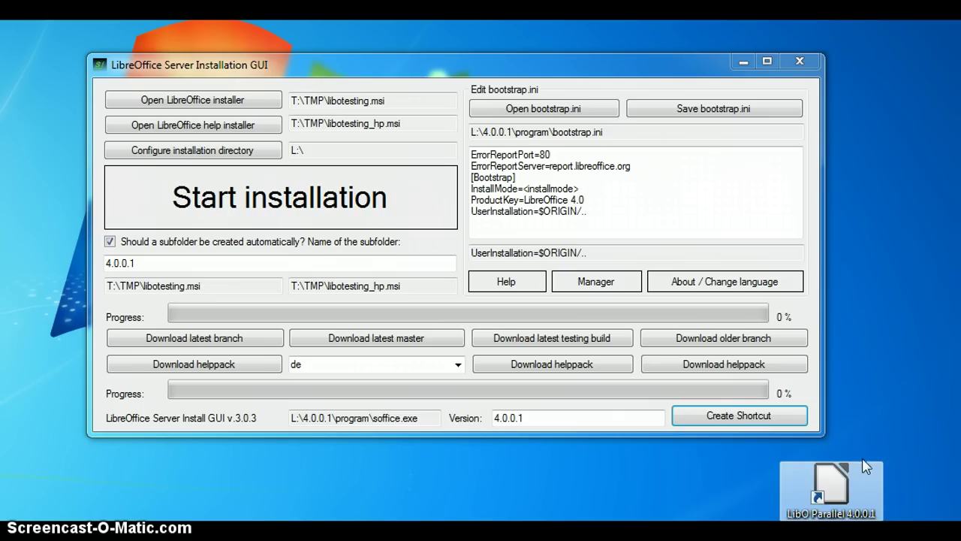
# Launch LibreOffice from the LibO Parallel 4.0.0.1 desktop shortcut and check the version number in its program information.
pyautogui.doubleClick(818, 497)
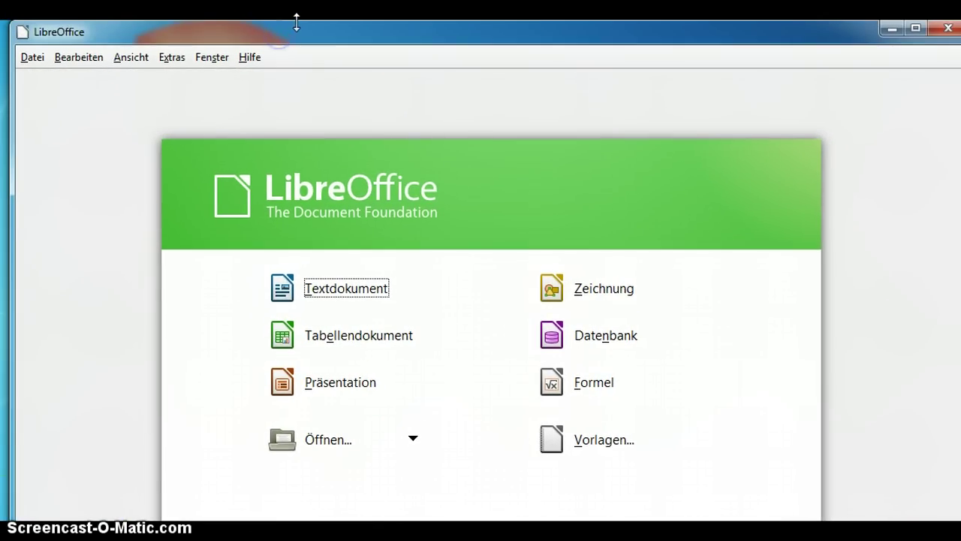
pyautogui.moveTo(297, 22); pyautogui.dragTo(318, 71)
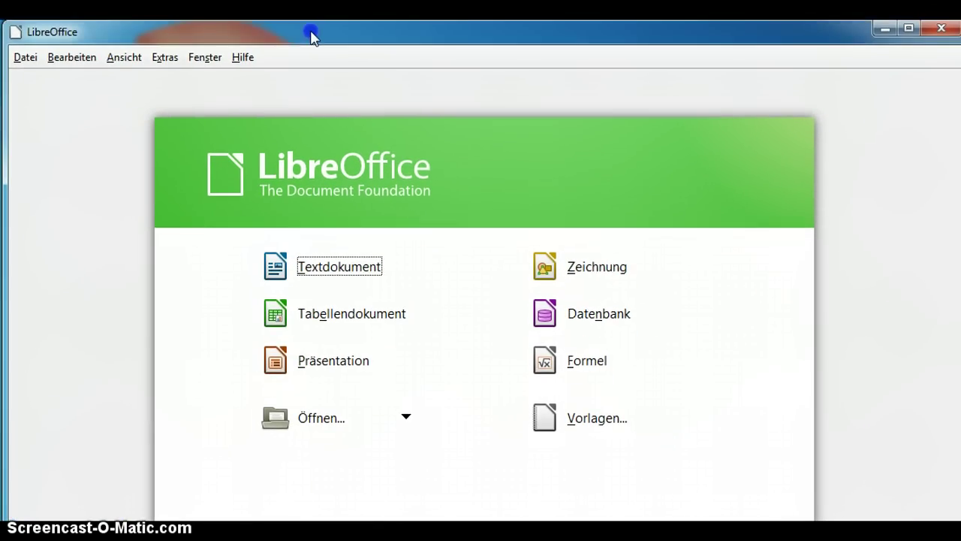
pyautogui.moveTo(681, 539); pyautogui.dragTo(680, 515)
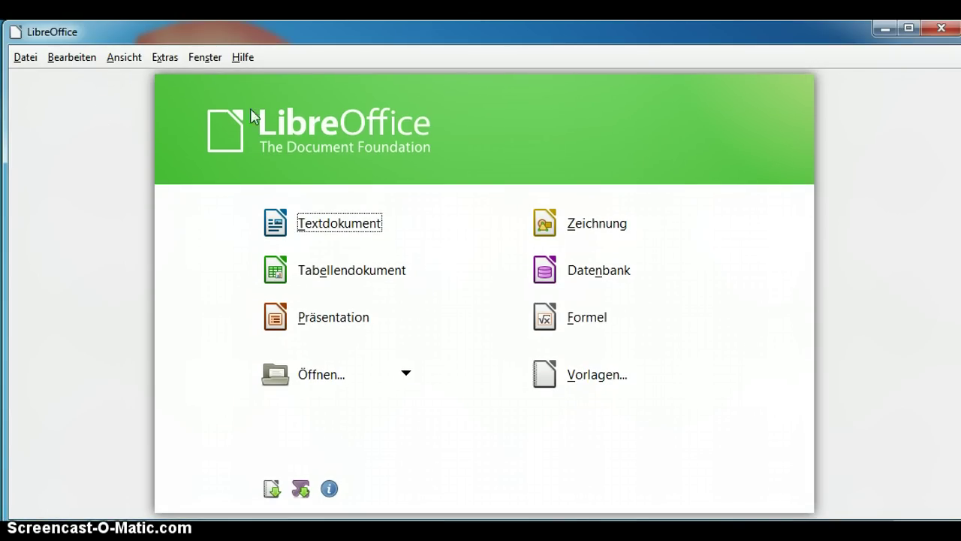
pyautogui.click(242, 57)
pyautogui.click(323, 188)
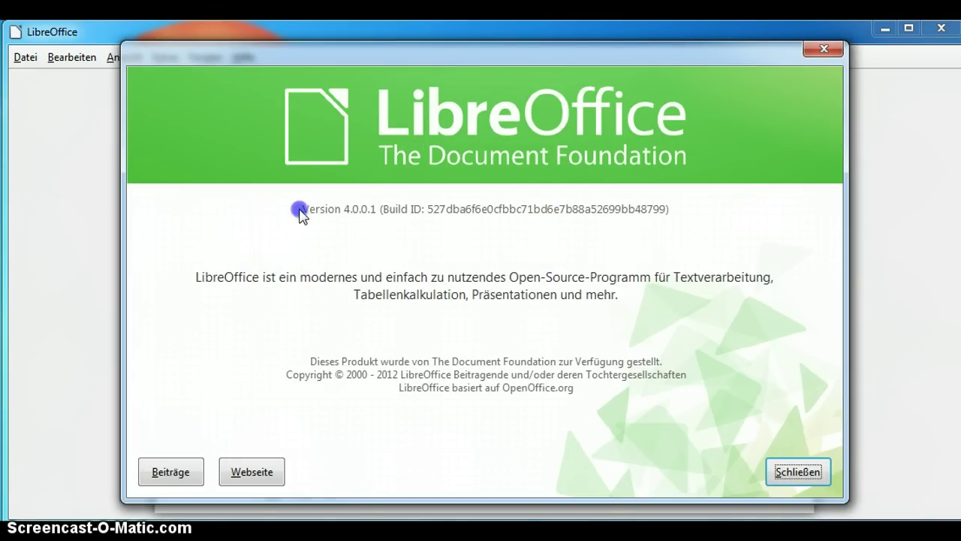
pyautogui.moveTo(343, 209); pyautogui.dragTo(380, 210)
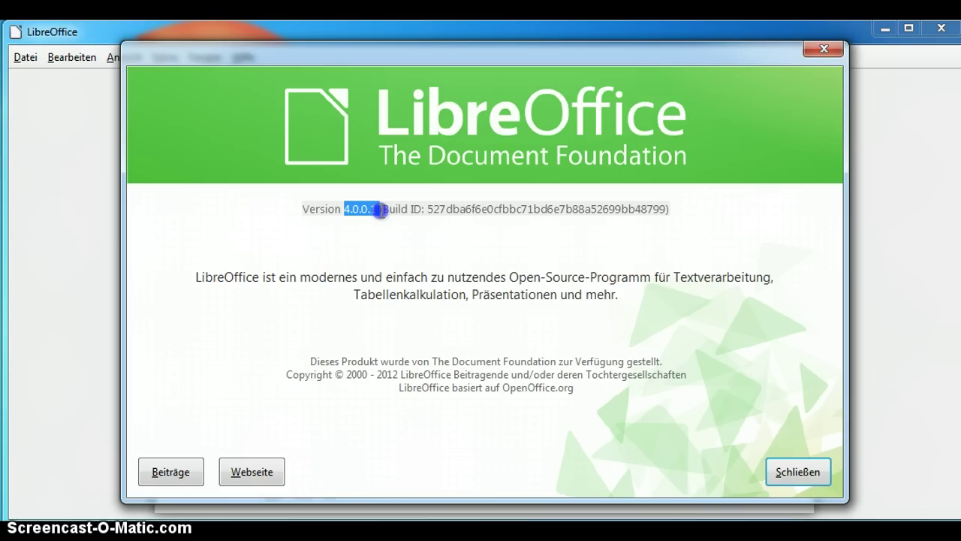
pyautogui.click(805, 472)
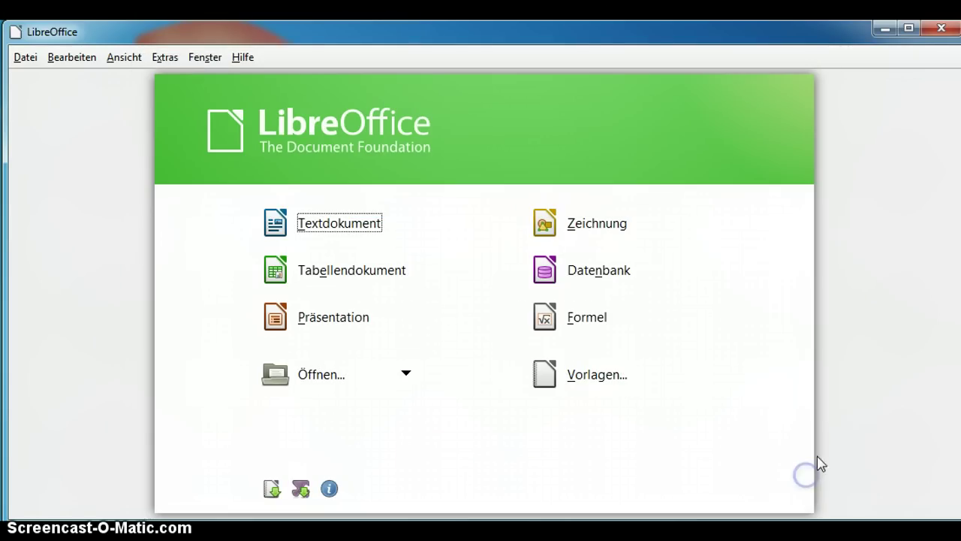
# Open the LibreOffice help to check the installed helppack, and close both the help and LibreOffice.
pyautogui.click(243, 58)
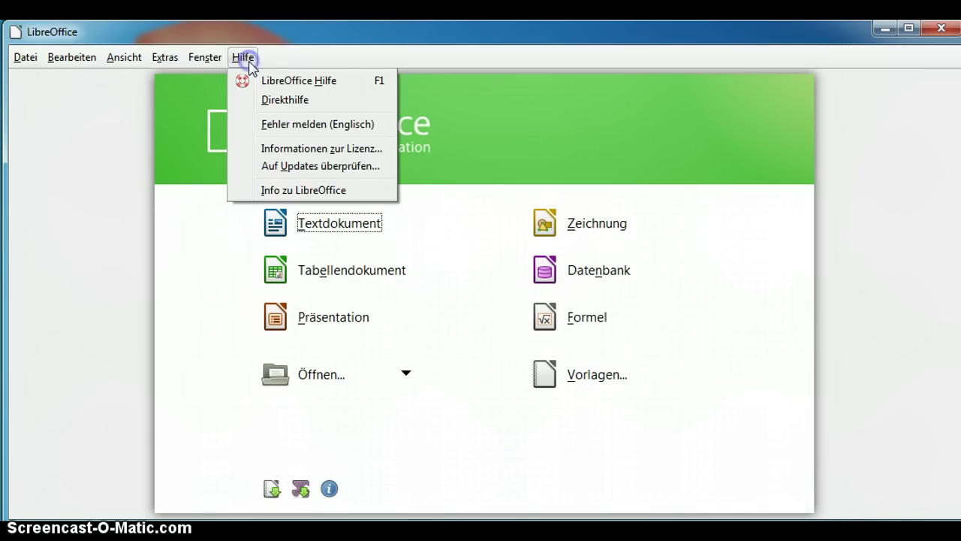
pyautogui.click(253, 81)
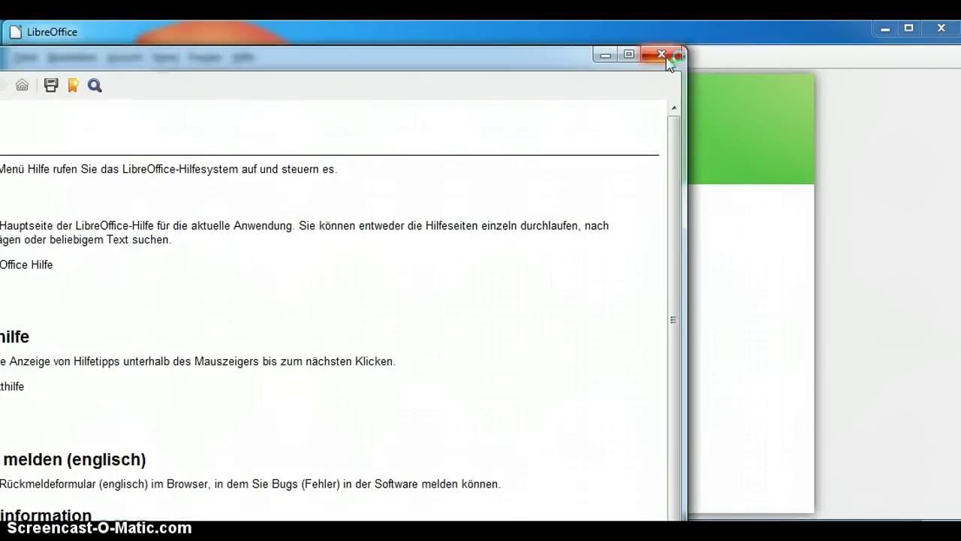
pyautogui.click(668, 57)
pyautogui.click(940, 32)
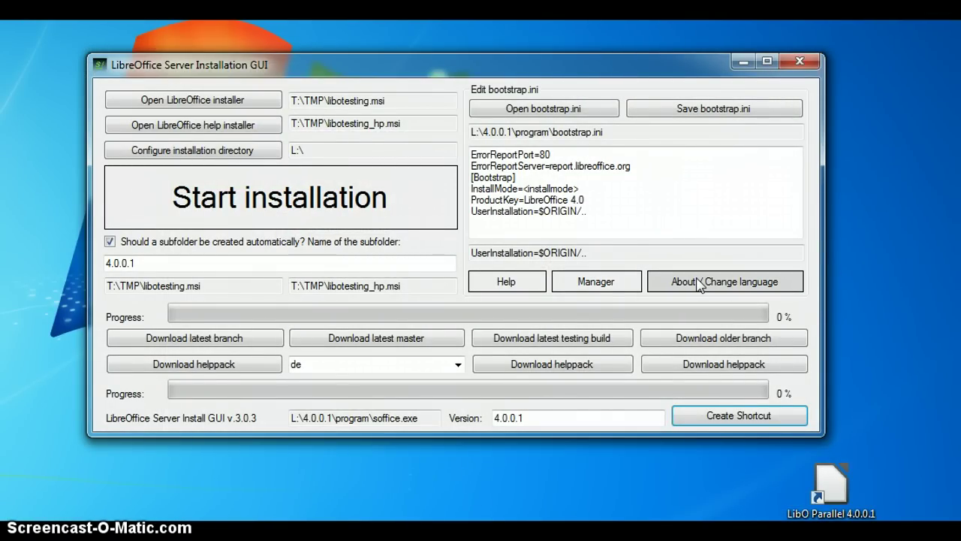
# Change the installation tool's interface language to De and restart Server Install GUI to apply it.
pyautogui.click(698, 283)
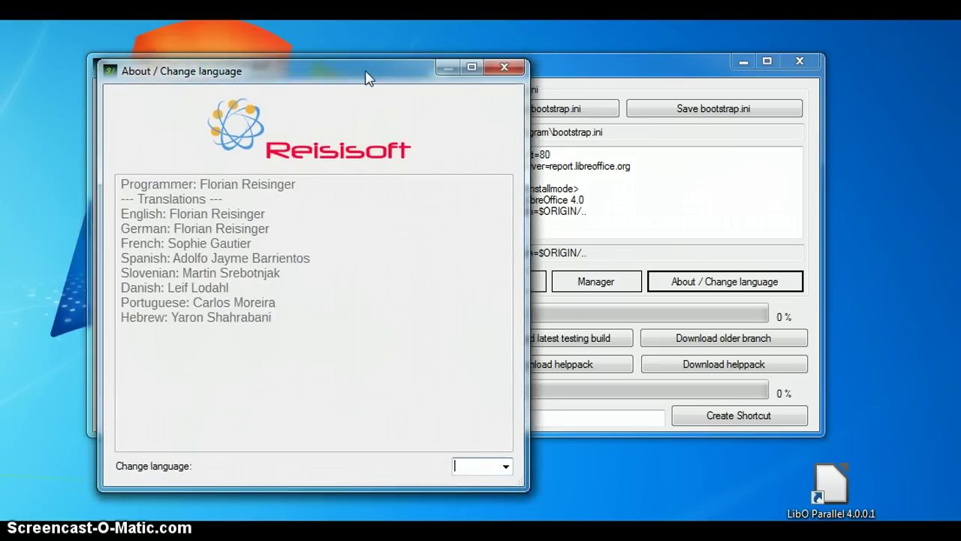
pyautogui.moveTo(381, 79); pyautogui.dragTo(422, 56)
pyautogui.click(552, 447)
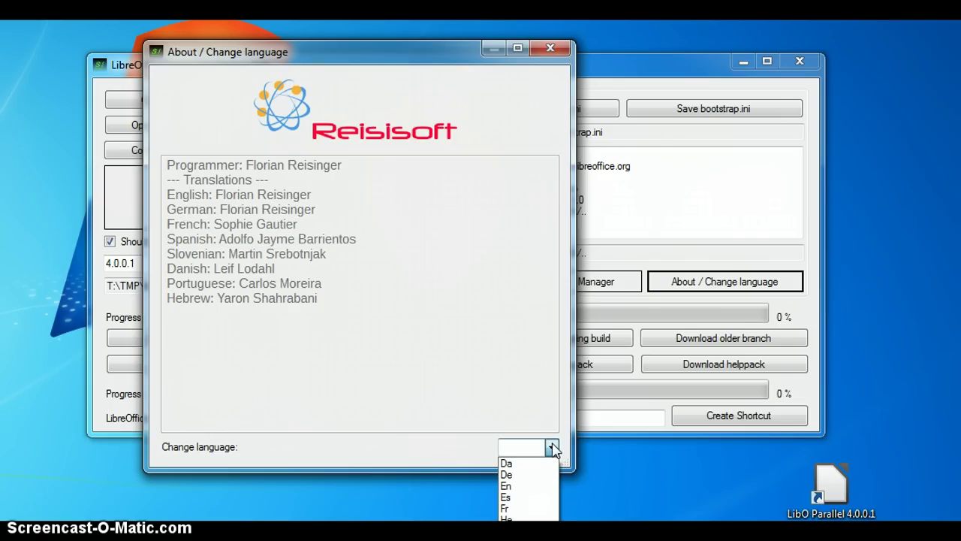
pyautogui.click(524, 474)
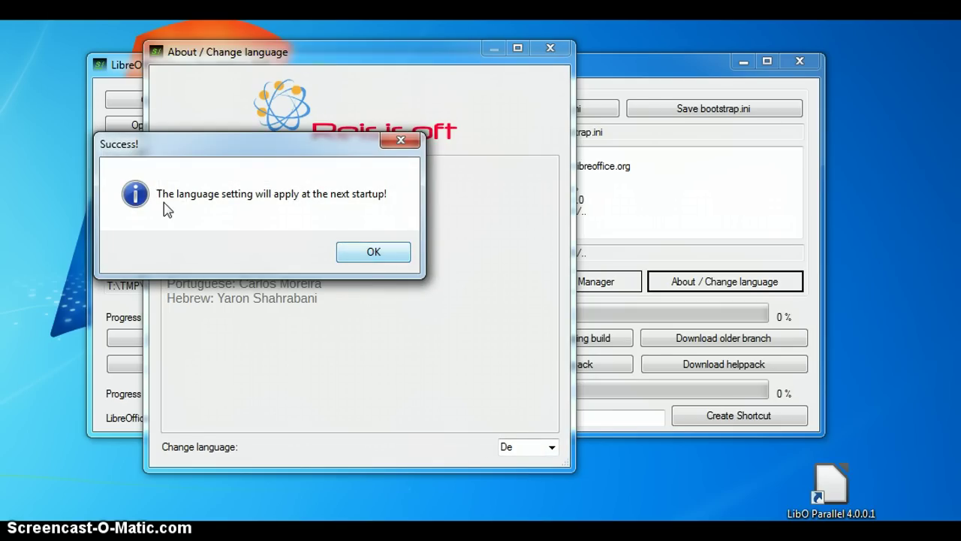
pyautogui.click(388, 257)
pyautogui.click(551, 50)
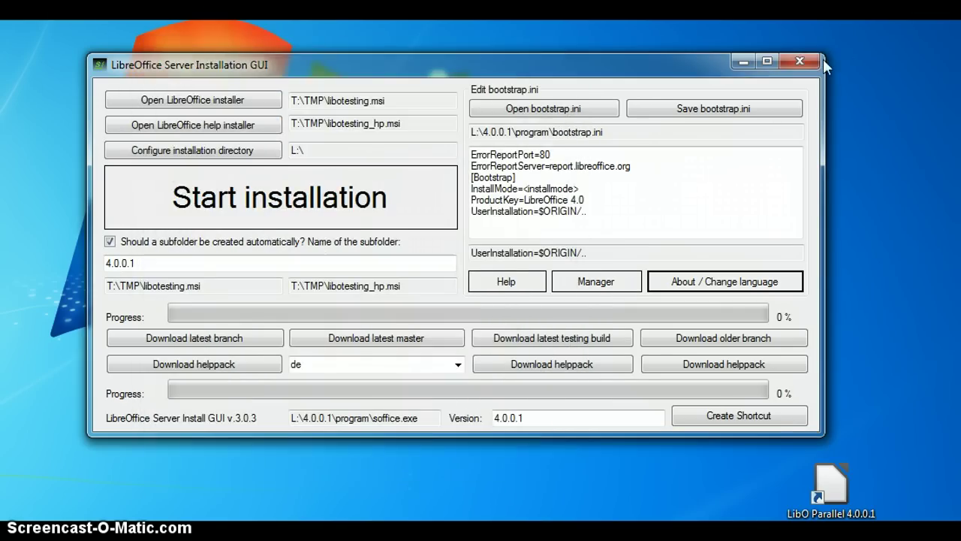
pyautogui.click(814, 62)
pyautogui.doubleClick(725, 134)
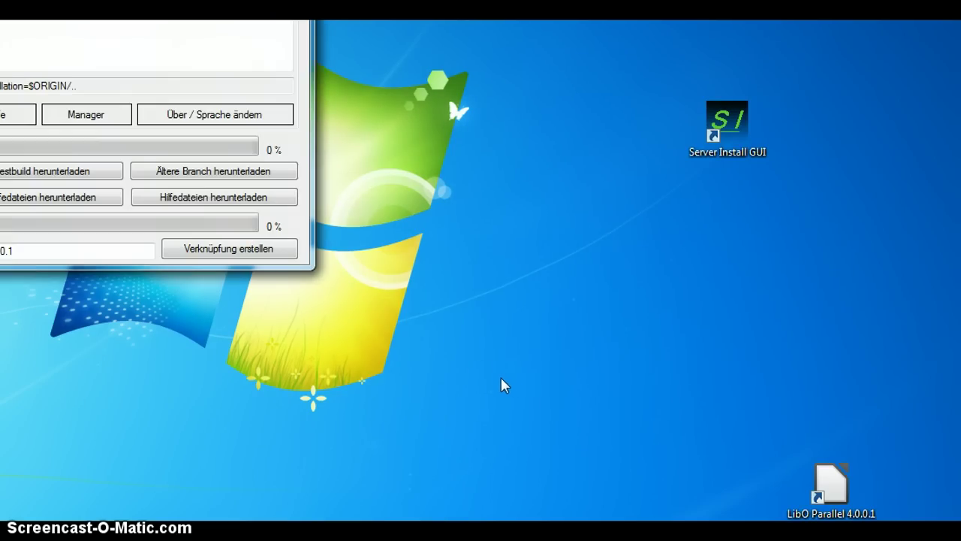